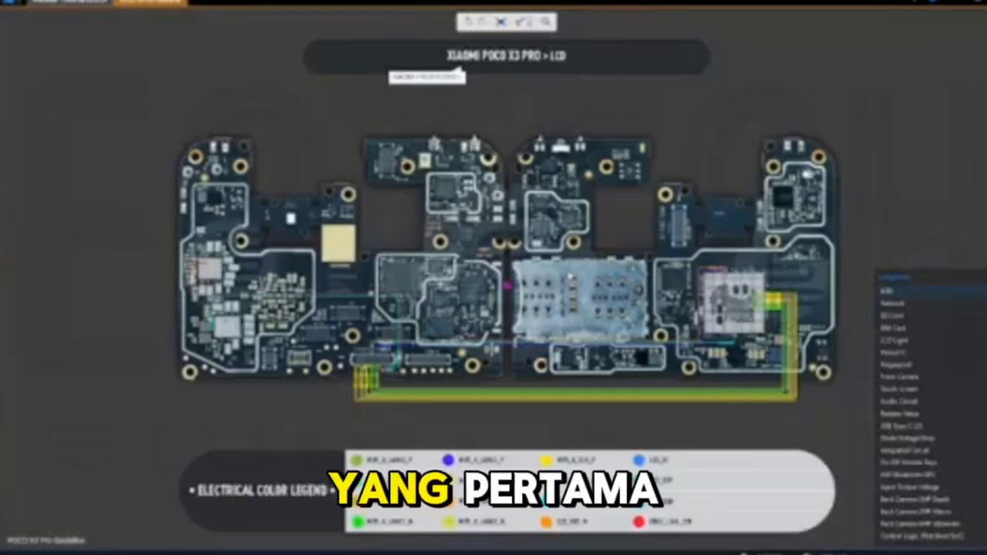
Show the Integrated Circuit diagram of the Poco X3 Pro board and inspect the PM8150L 103, PM8150 103 and TAS2-SA chips.
{"action": "left_click", "coordinate": [911, 451]}
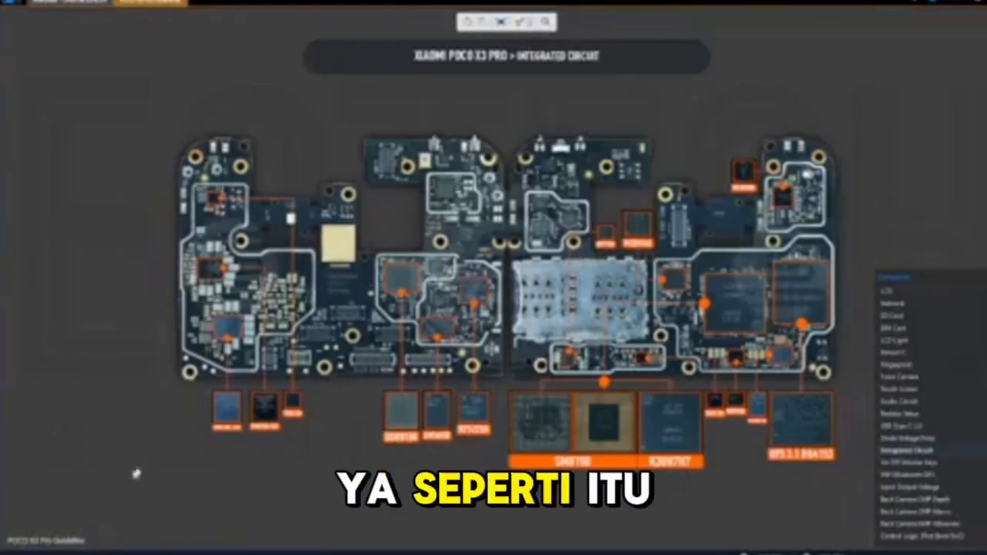
{"action": "scroll", "coordinate": [218, 421], "scroll_direction": "up", "scroll_amount": 5}
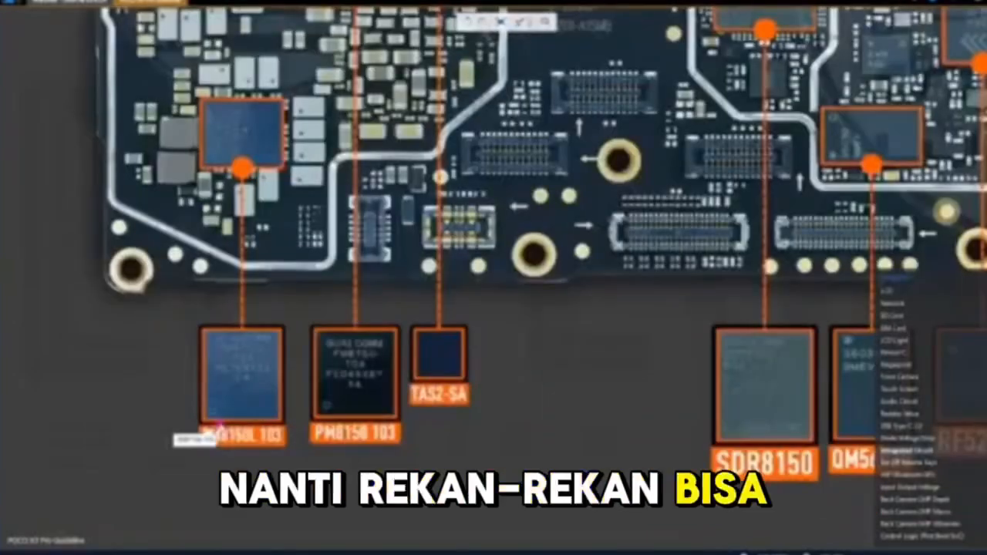
{"action": "scroll", "coordinate": [219, 429], "scroll_direction": "down", "scroll_amount": 6}
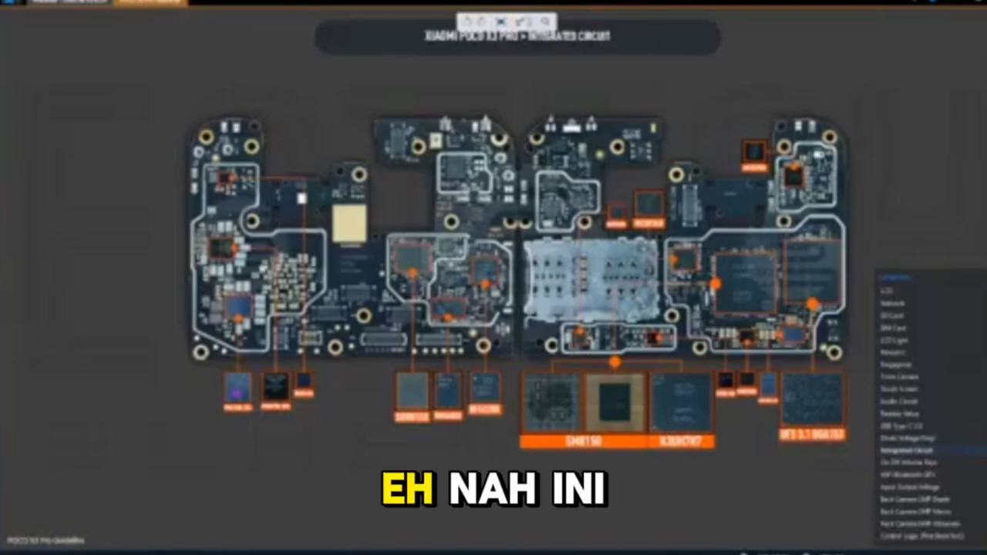
{"action": "scroll", "coordinate": [268, 397], "scroll_direction": "up", "scroll_amount": 5}
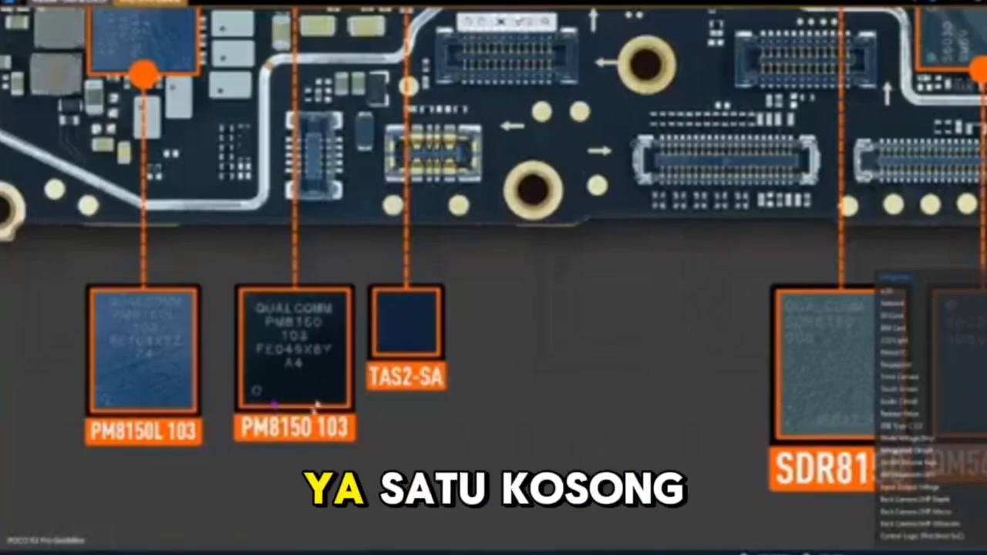
{"action": "scroll", "coordinate": [316, 405], "scroll_direction": "down", "scroll_amount": 2}
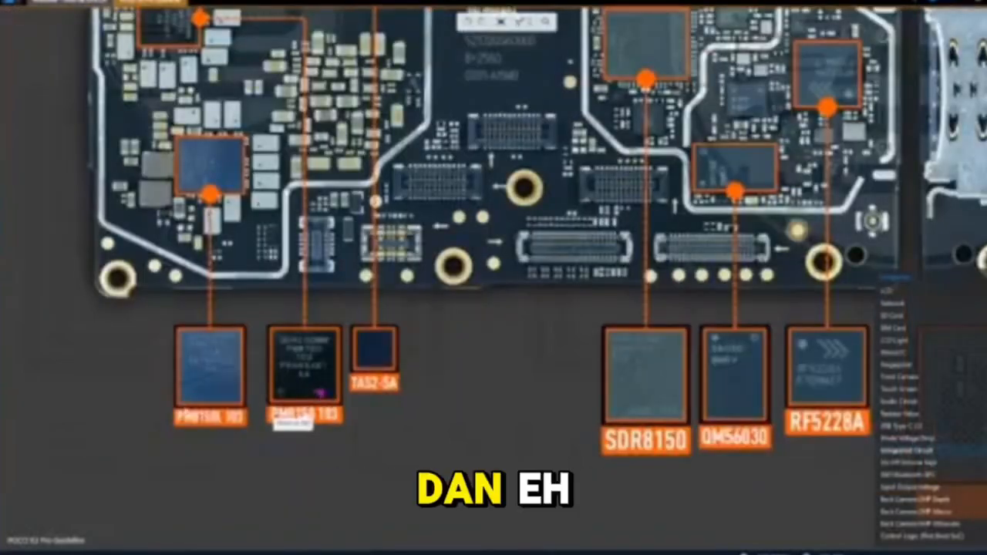
{"action": "scroll", "coordinate": [184, 405], "scroll_direction": "up", "scroll_amount": 2}
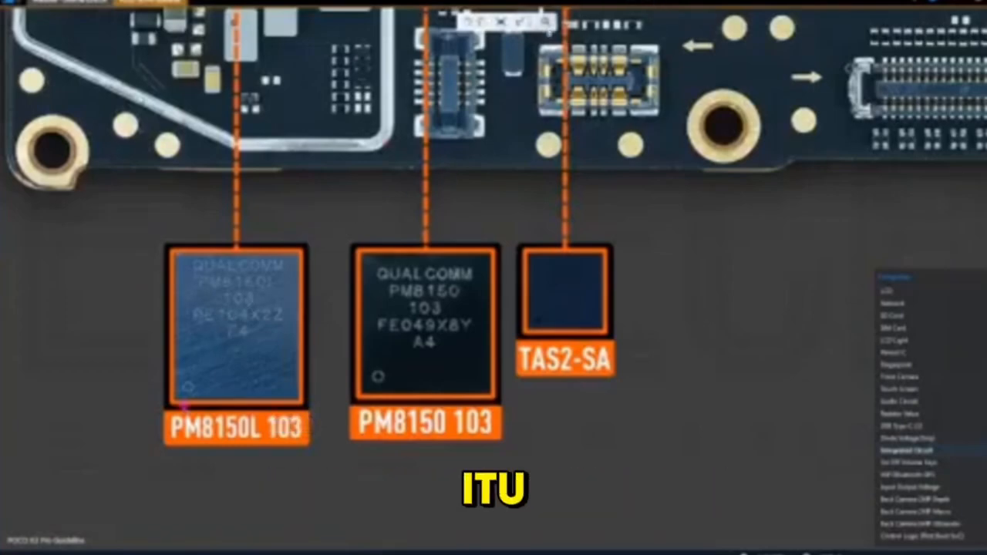
Inspect the SM8150 and K3UH7H7 chip callouts and the location of the processor on the board.
{"action": "left_click", "coordinate": [501, 23]}
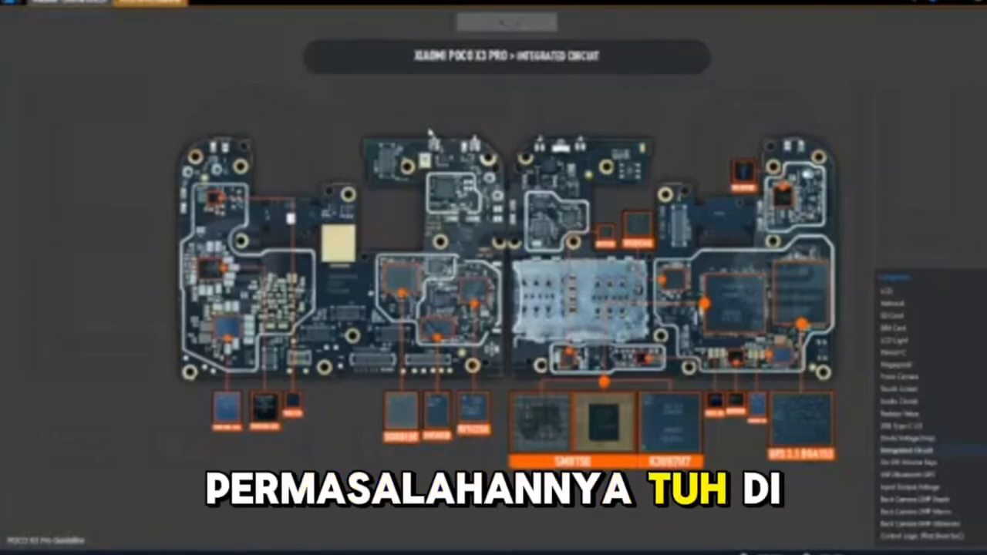
{"action": "scroll", "coordinate": [678, 476], "scroll_direction": "up", "scroll_amount": 3}
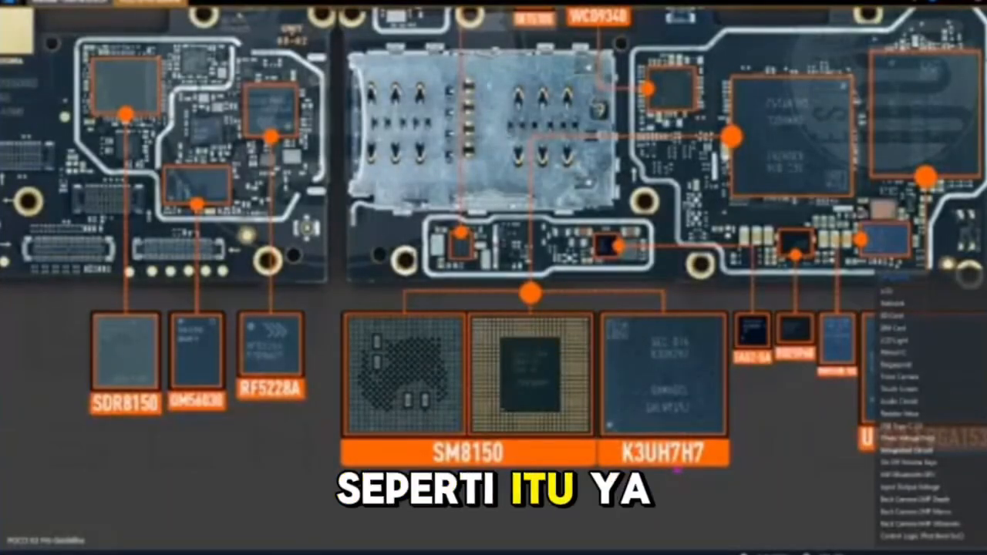
{"action": "scroll", "coordinate": [679, 472], "scroll_direction": "down", "scroll_amount": 3}
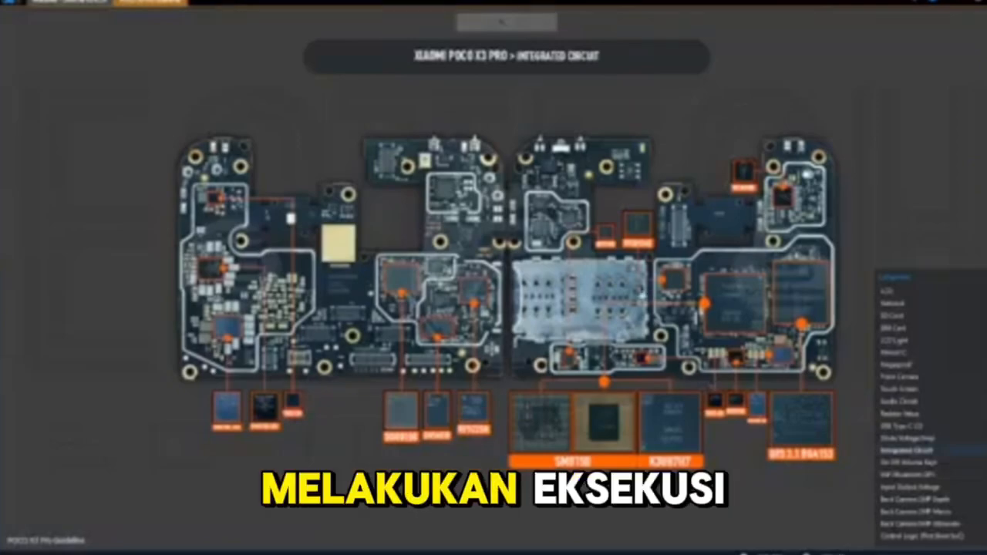
{"action": "scroll", "coordinate": [745, 313], "scroll_direction": "up", "scroll_amount": 5}
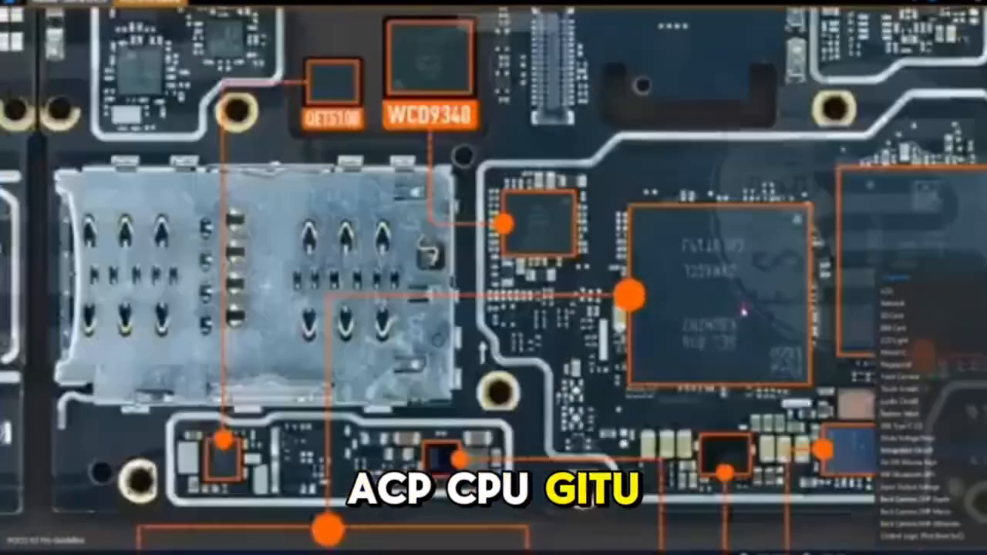
{"action": "left_click_drag", "start_coordinate": [721, 279], "coordinate": [399, 227]}
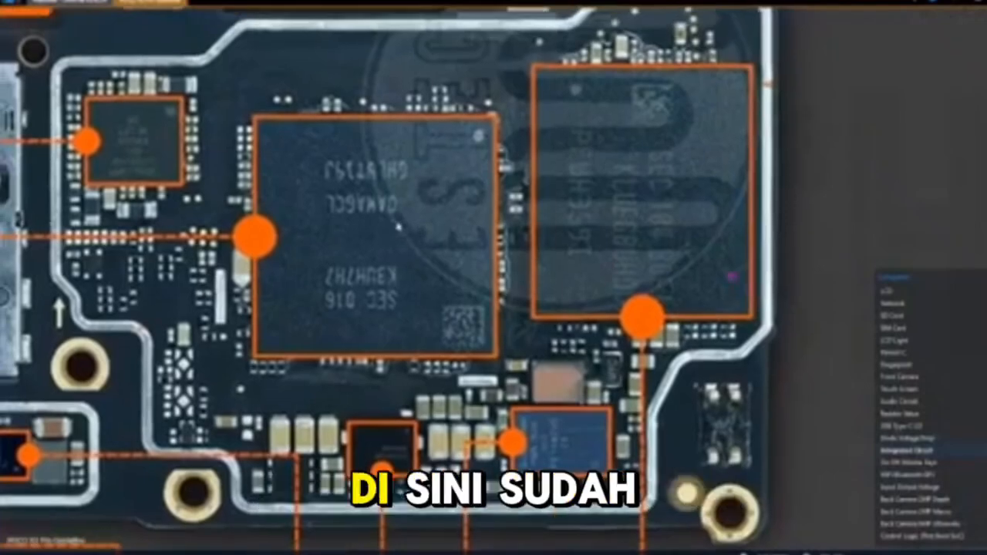
Show the Resistor Value diagram and inspect the marked resistors around the processor.
{"action": "left_click", "coordinate": [899, 415]}
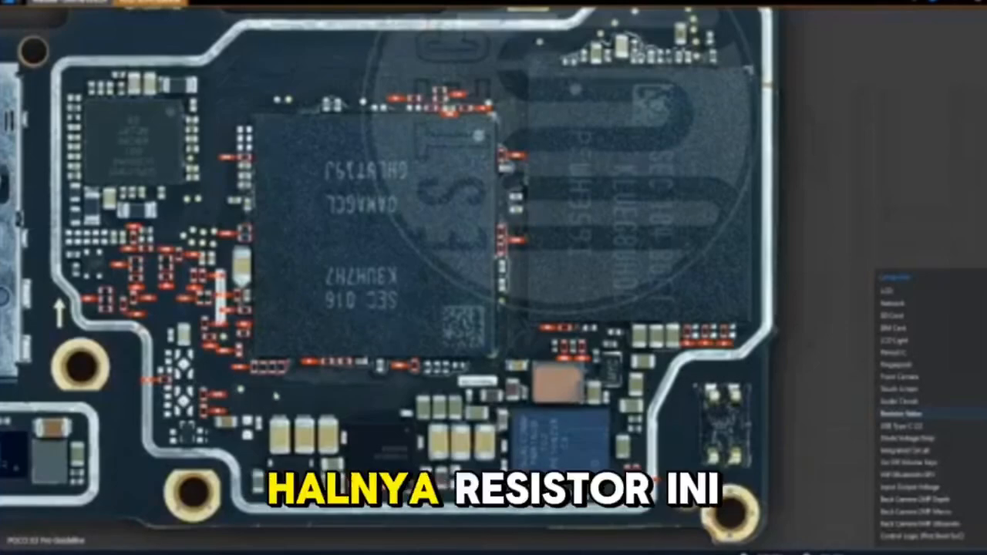
{"action": "scroll", "coordinate": [427, 224], "scroll_direction": "down", "scroll_amount": 3}
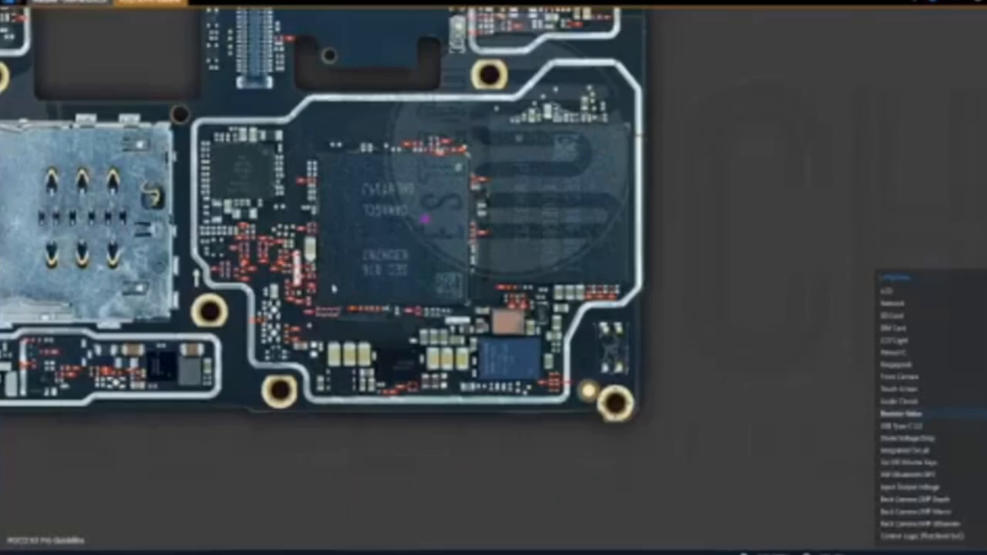
{"action": "scroll", "coordinate": [412, 264], "scroll_direction": "down", "scroll_amount": 3}
{"action": "scroll", "coordinate": [347, 270], "scroll_direction": "up", "scroll_amount": 5}
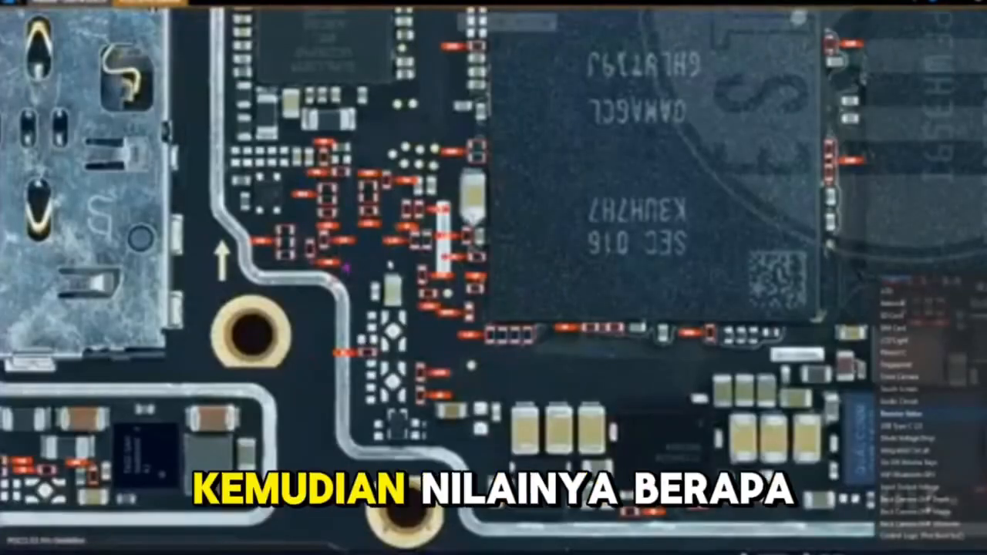
{"action": "scroll", "coordinate": [389, 263], "scroll_direction": "down", "scroll_amount": 2}
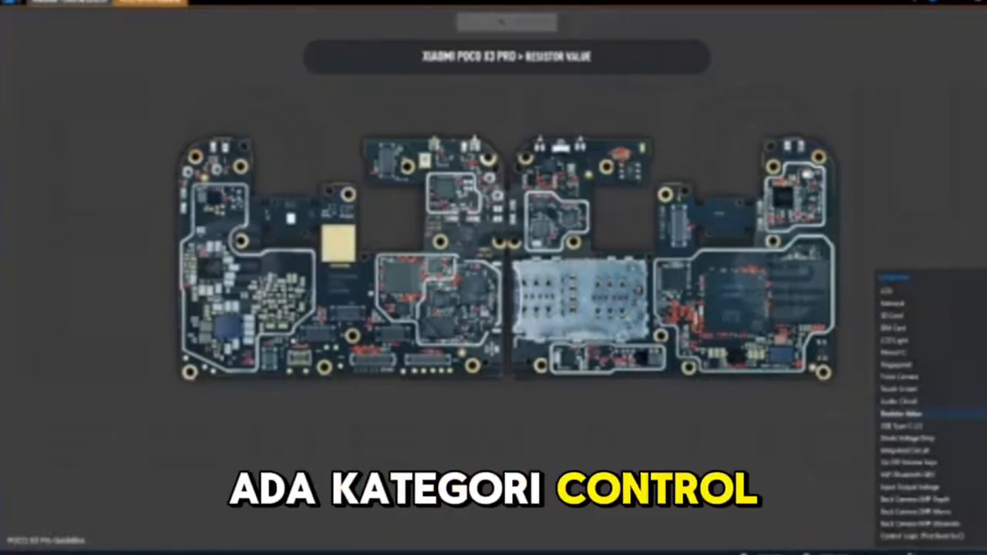
Show the Control Logic (First Boot SoC) diagram and examine the labelled signal lines between the WCD9340 chip and the processor.
{"action": "left_click", "coordinate": [915, 538]}
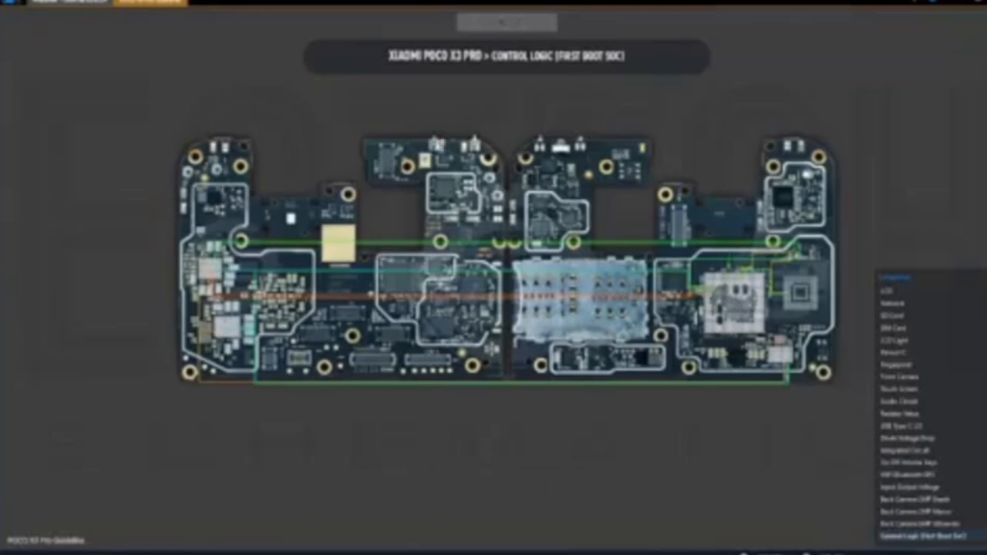
{"action": "scroll", "coordinate": [782, 298], "scroll_direction": "up", "scroll_amount": 4}
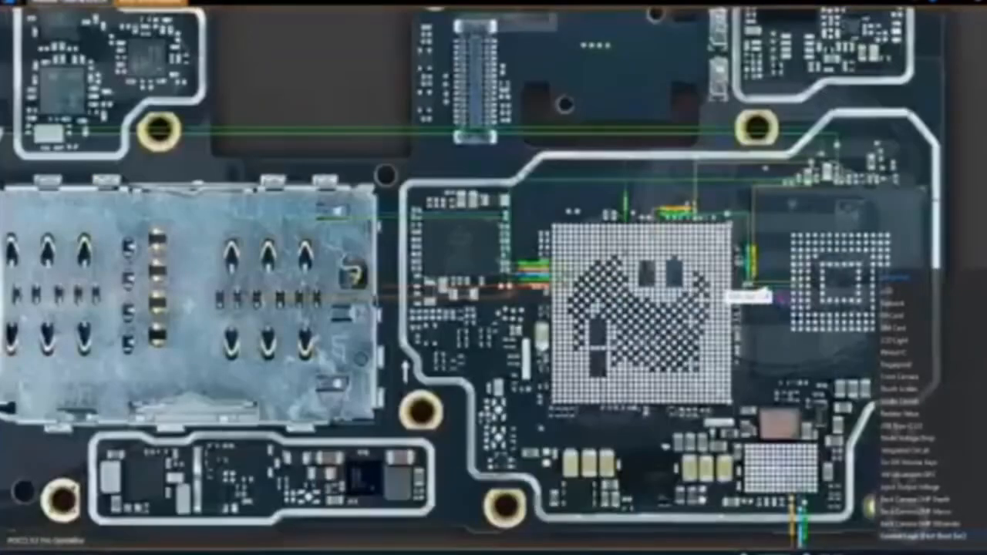
{"action": "scroll", "coordinate": [496, 309], "scroll_direction": "up", "scroll_amount": 3}
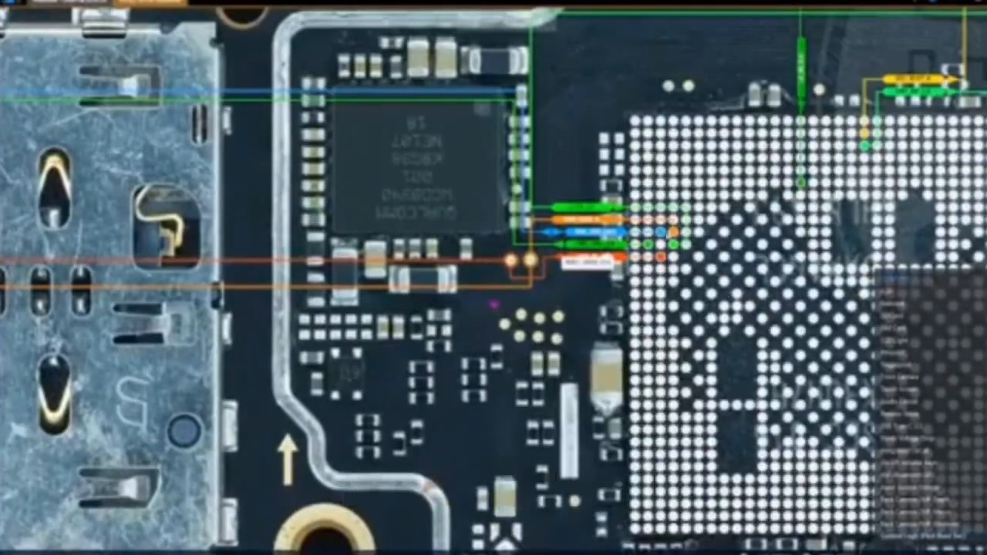
{"action": "scroll", "coordinate": [586, 187], "scroll_direction": "up", "scroll_amount": 3}
{"action": "left_click_drag", "start_coordinate": [489, 177], "coordinate": [447, 170]}
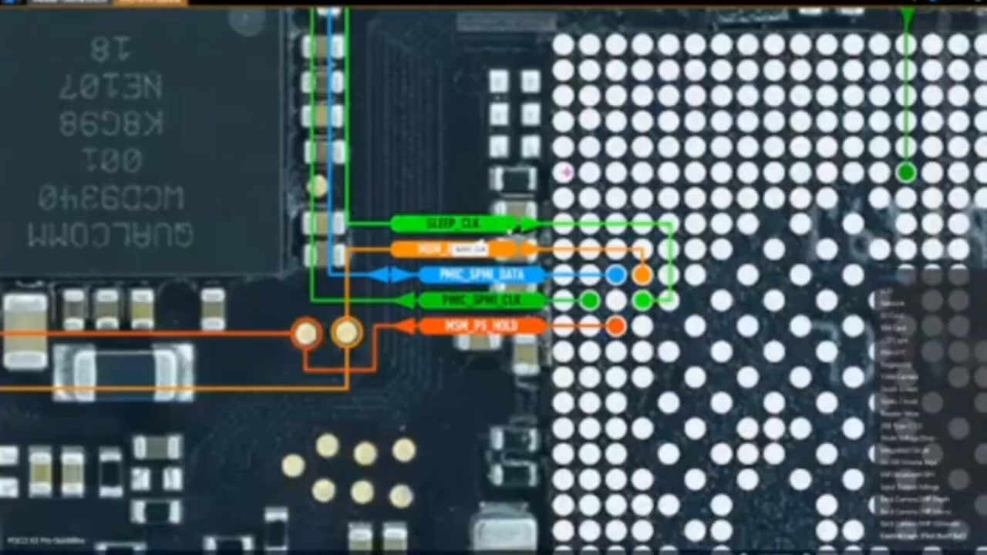
{"action": "scroll", "coordinate": [470, 249], "scroll_direction": "down", "scroll_amount": 6}
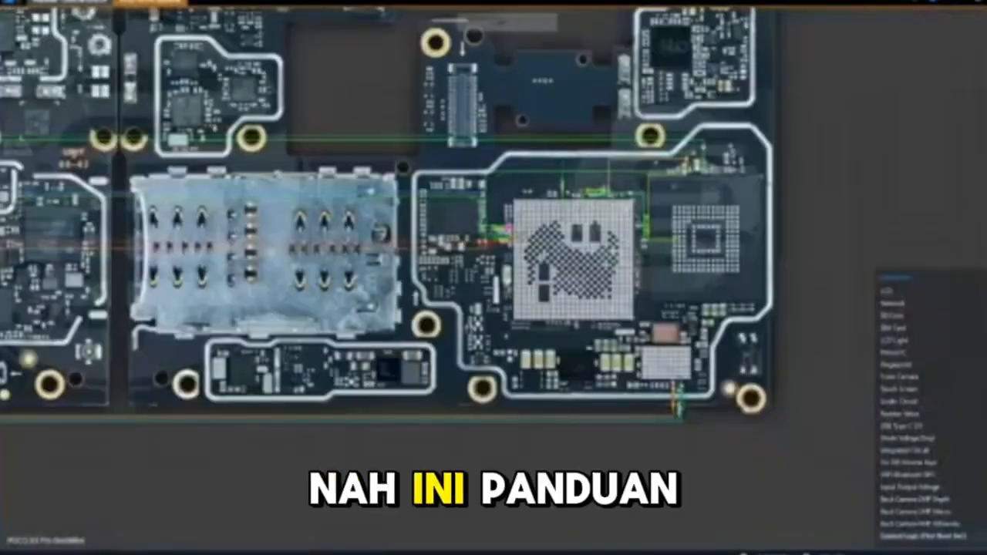
{"action": "left_click", "coordinate": [499, 26]}
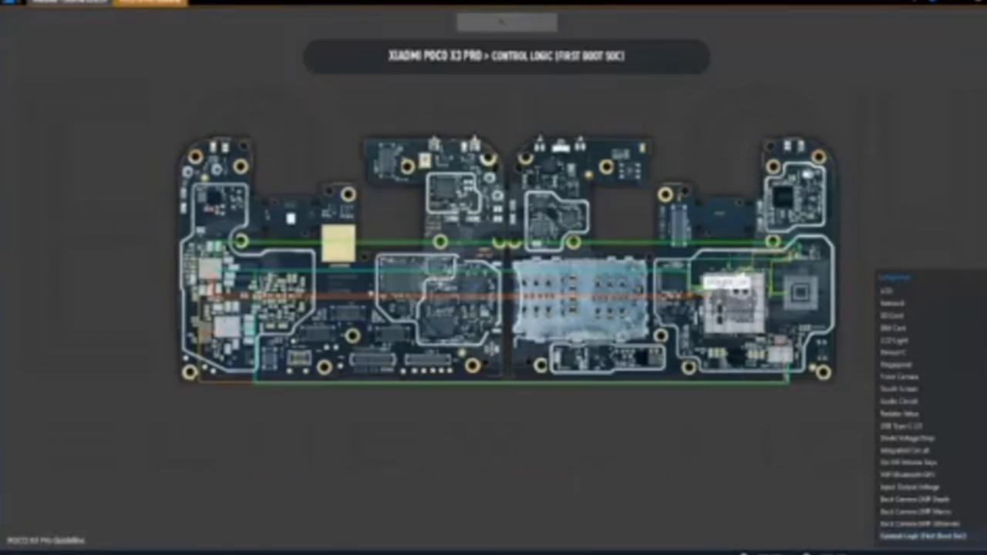
Examine the MSM_PS_HOLD and MSM_RESIN_N test points beside the WCD9340 chip.
{"action": "scroll", "coordinate": [717, 274], "scroll_direction": "up", "scroll_amount": 3}
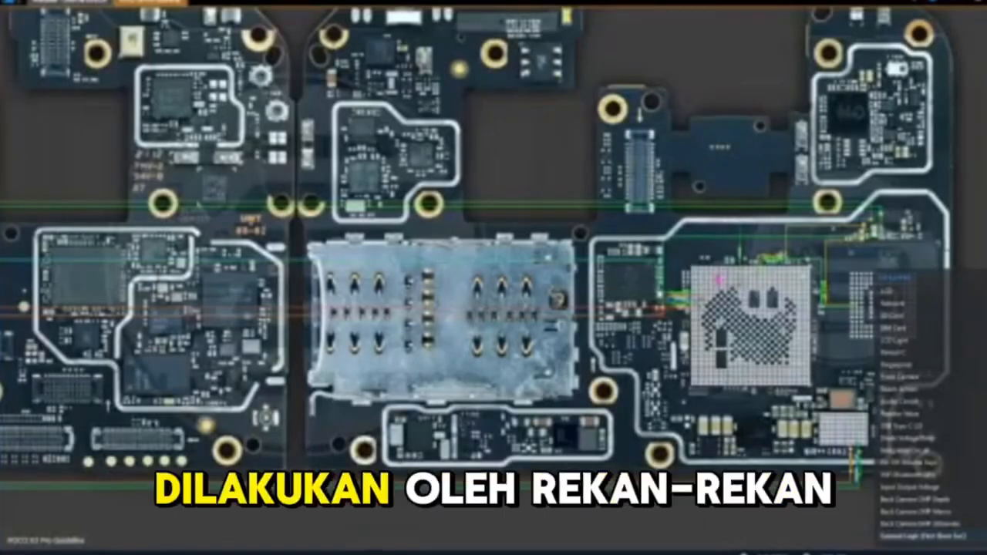
{"action": "scroll", "coordinate": [657, 293], "scroll_direction": "down", "scroll_amount": 3}
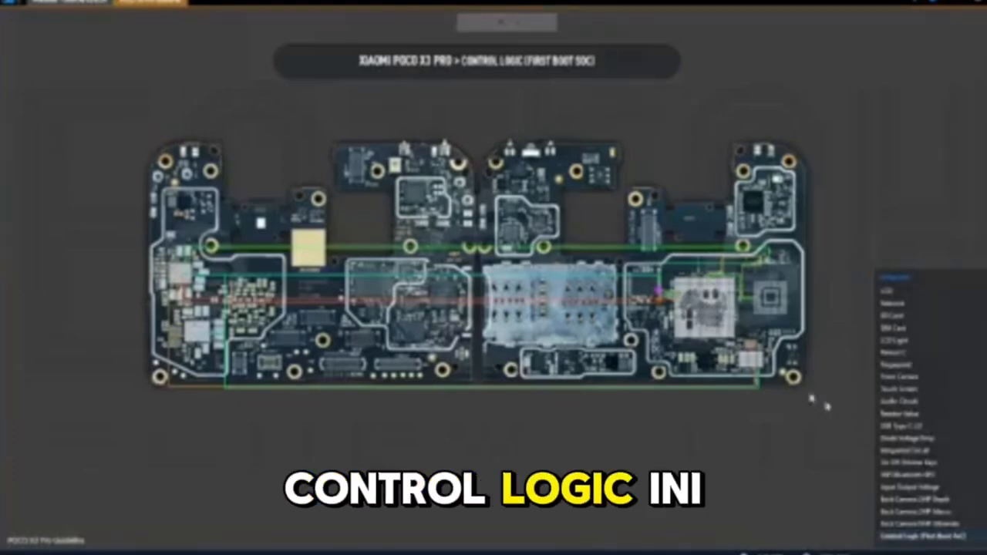
{"action": "scroll", "coordinate": [679, 298], "scroll_direction": "up", "scroll_amount": 6}
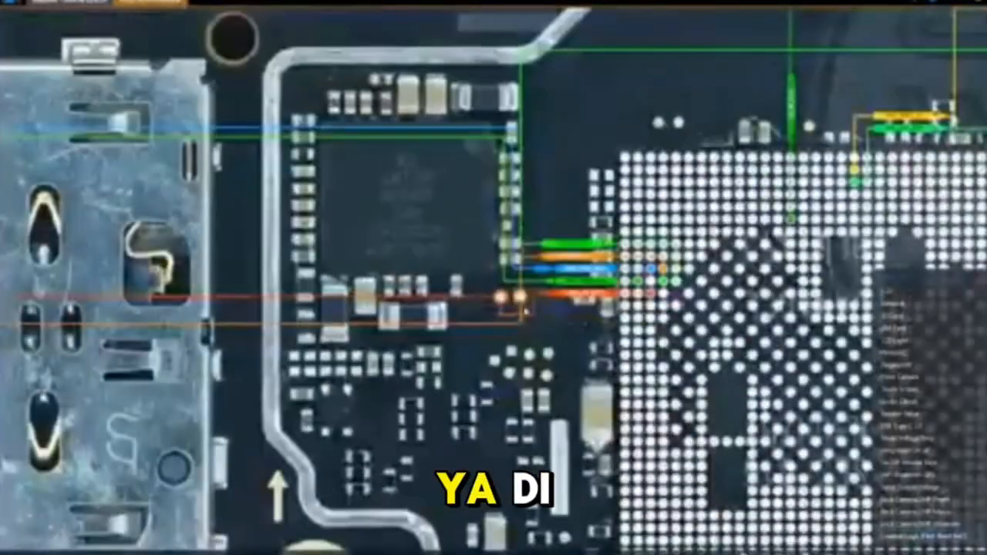
{"action": "scroll", "coordinate": [525, 300], "scroll_direction": "up", "scroll_amount": 5}
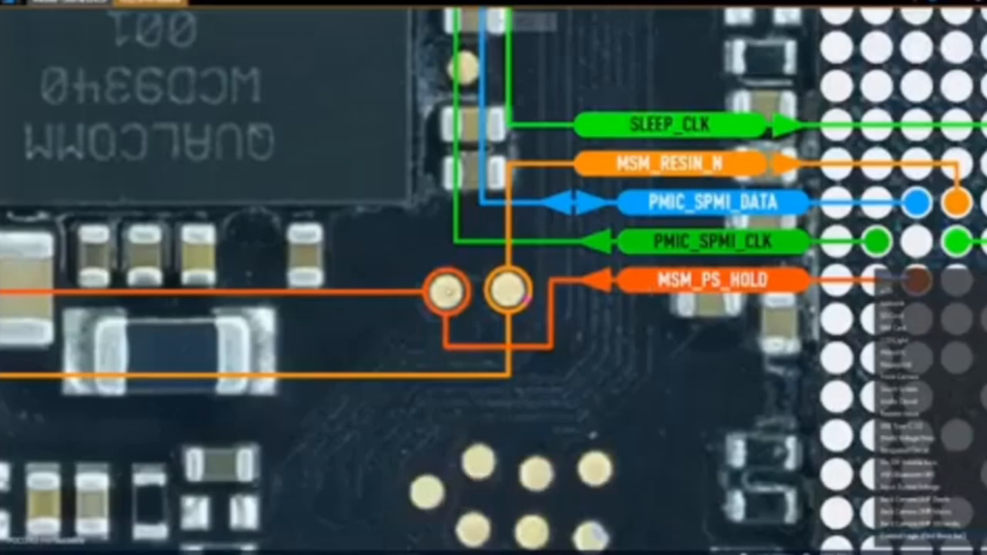
{"action": "scroll", "coordinate": [448, 288], "scroll_direction": "down", "scroll_amount": 7}
{"action": "scroll", "coordinate": [448, 289], "scroll_direction": "up", "scroll_amount": 3}
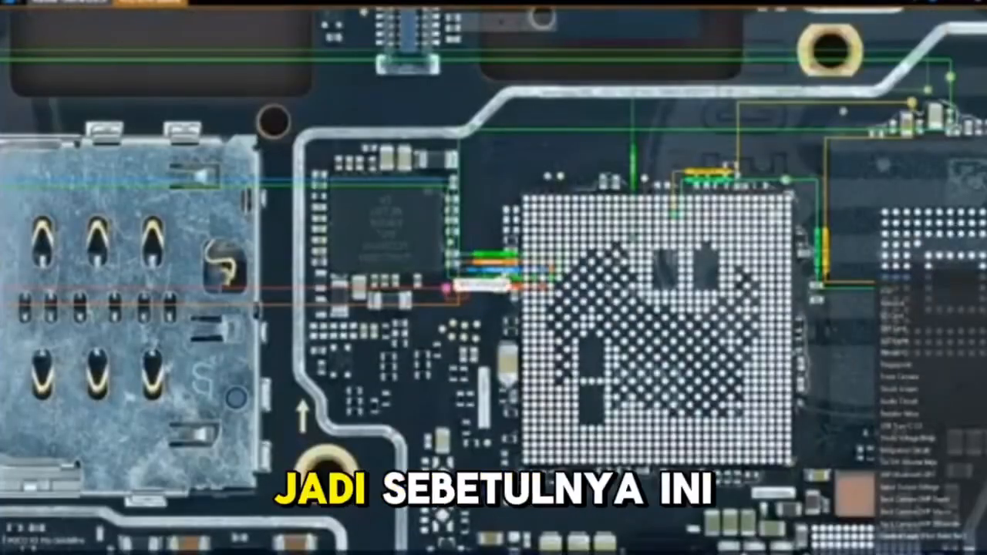
Compare the SLEEP_CLK, PMIC_SPMI_DATA, PMIC_SPMI_CLK and MSM_PS_HOLD line directions and trace MSM_PS_HOLD from the processor to its test point.
{"action": "scroll", "coordinate": [506, 277], "scroll_direction": "up", "scroll_amount": 5}
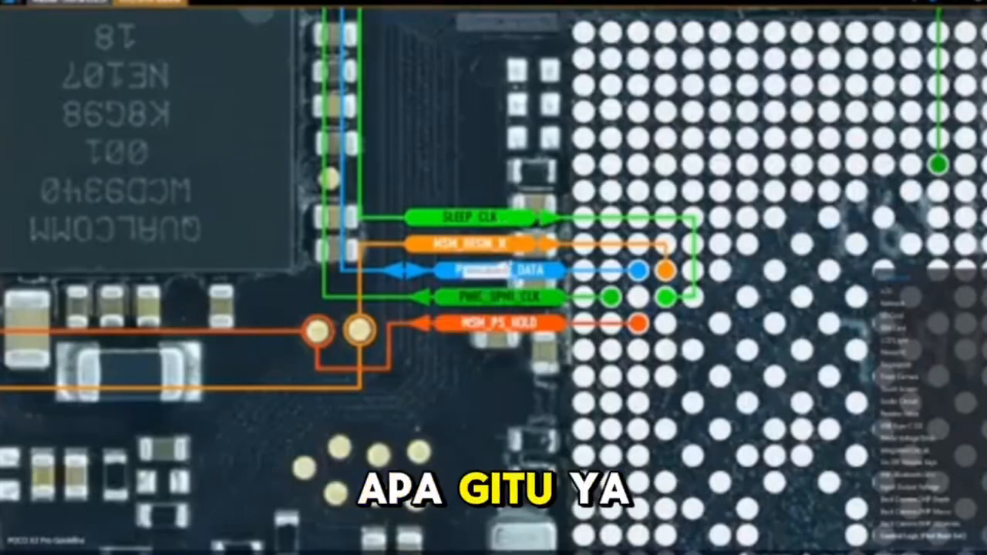
{"action": "scroll", "coordinate": [486, 270], "scroll_direction": "down", "scroll_amount": 5}
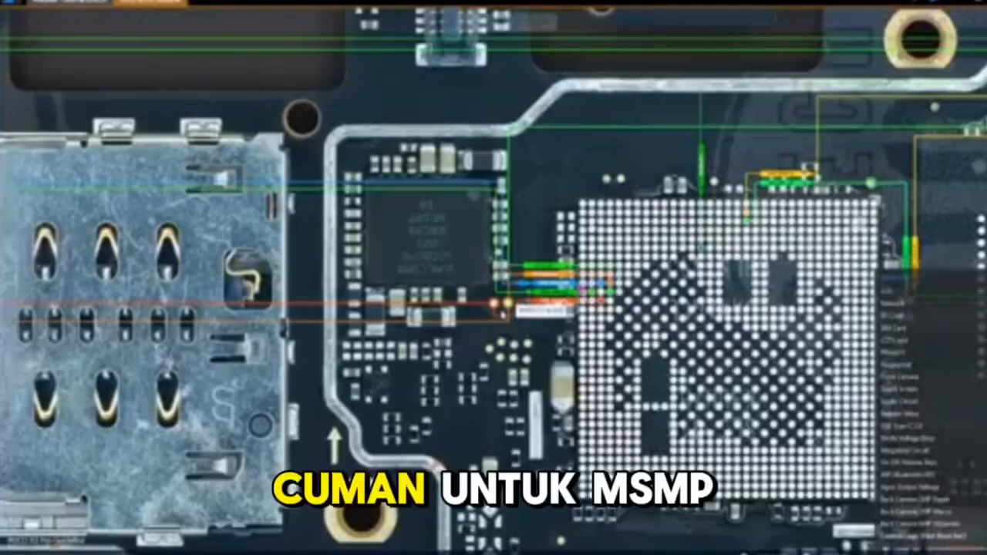
{"action": "scroll", "coordinate": [502, 312], "scroll_direction": "up", "scroll_amount": 5}
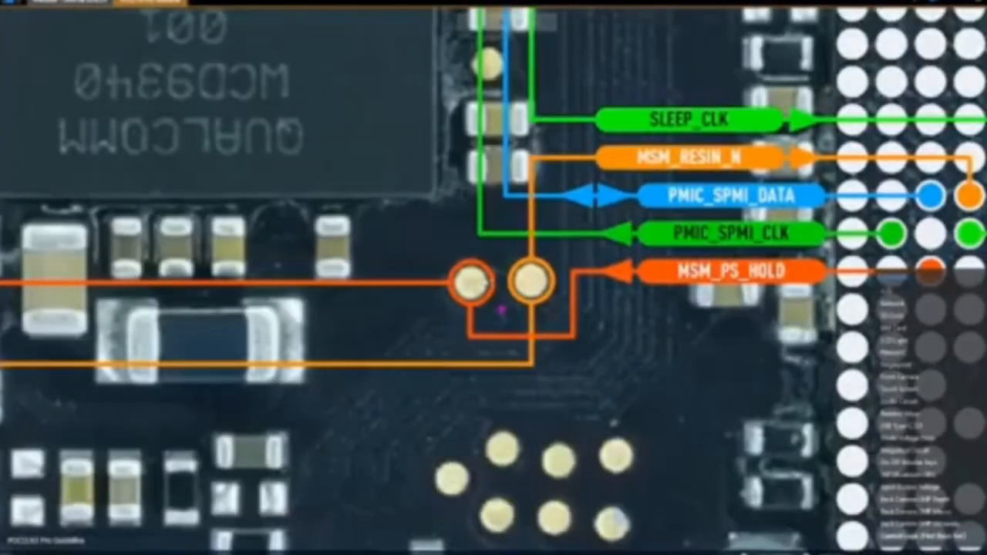
{"action": "scroll", "coordinate": [501, 312], "scroll_direction": "down", "scroll_amount": 3}
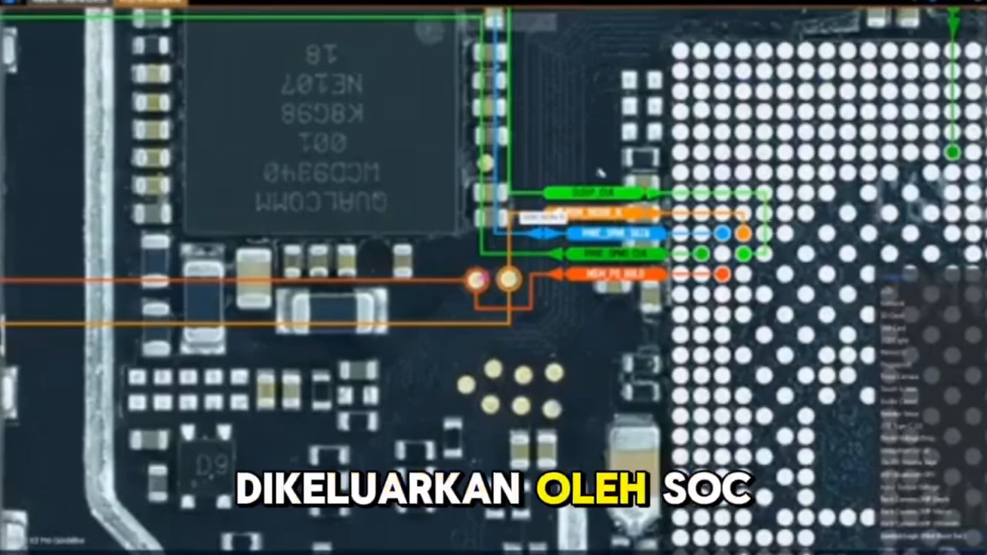
{"action": "scroll", "coordinate": [565, 316], "scroll_direction": "down", "scroll_amount": 5}
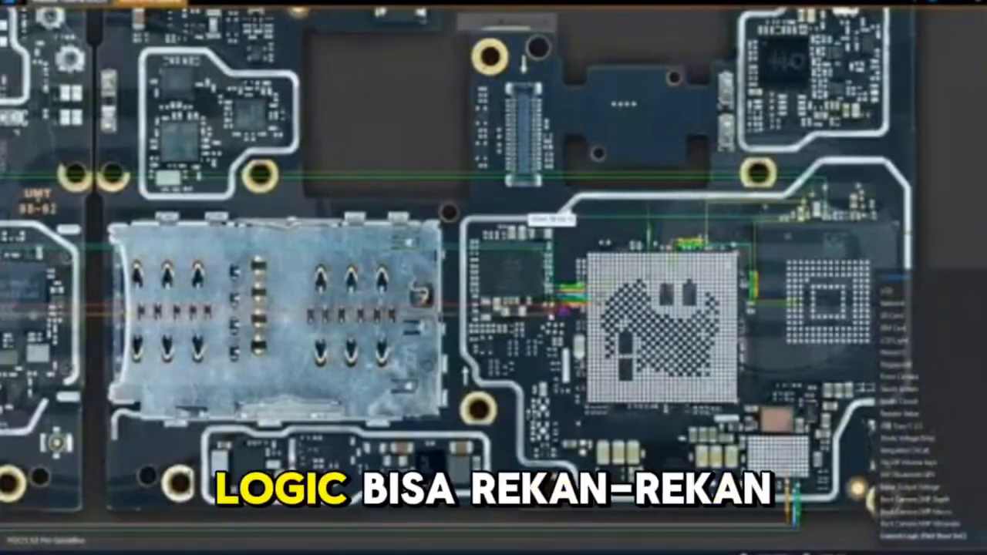
{"action": "scroll", "coordinate": [563, 309], "scroll_direction": "up", "scroll_amount": 5}
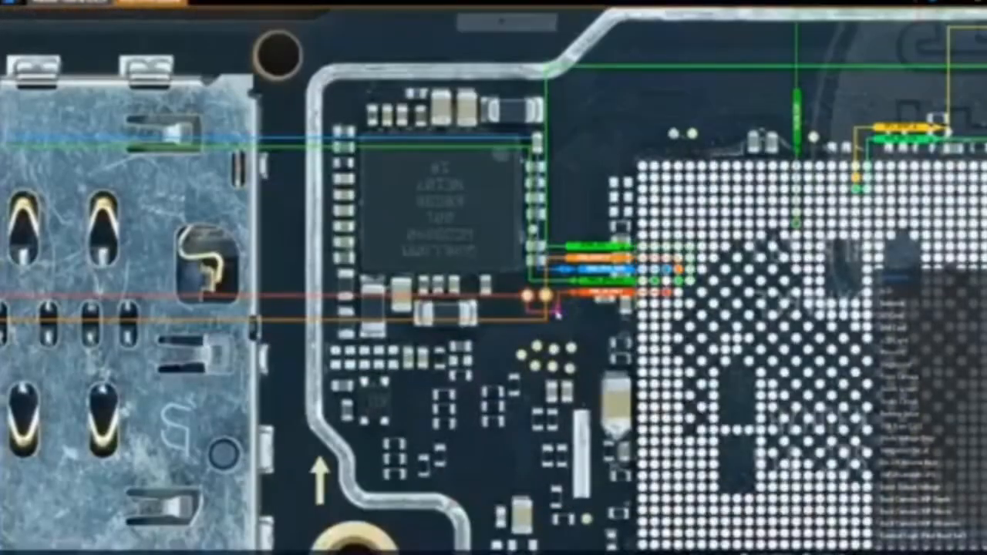
{"action": "scroll", "coordinate": [535, 305], "scroll_direction": "up", "scroll_amount": 3}
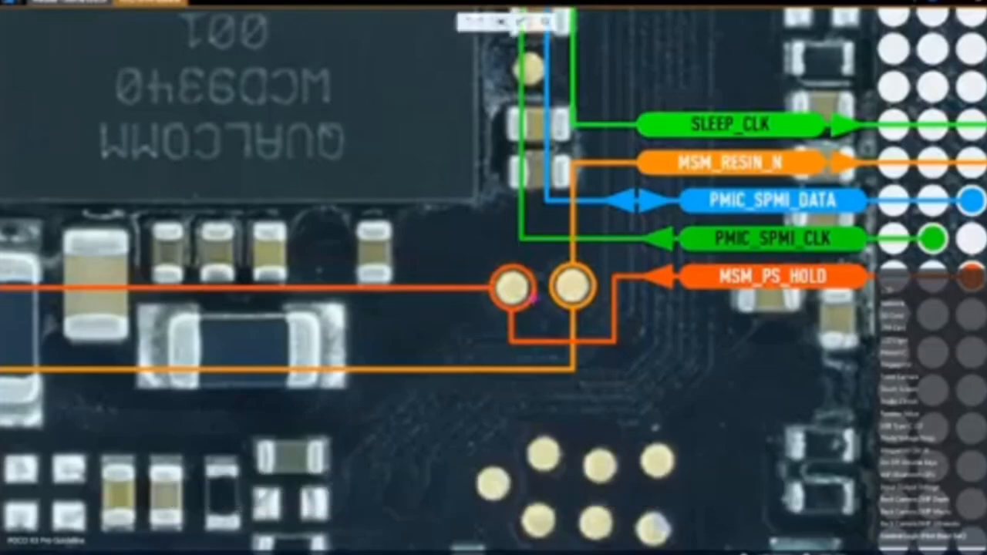
Fit the whole board in view and switch back to the Integrated Circuit diagram.
{"action": "left_click", "coordinate": [502, 22]}
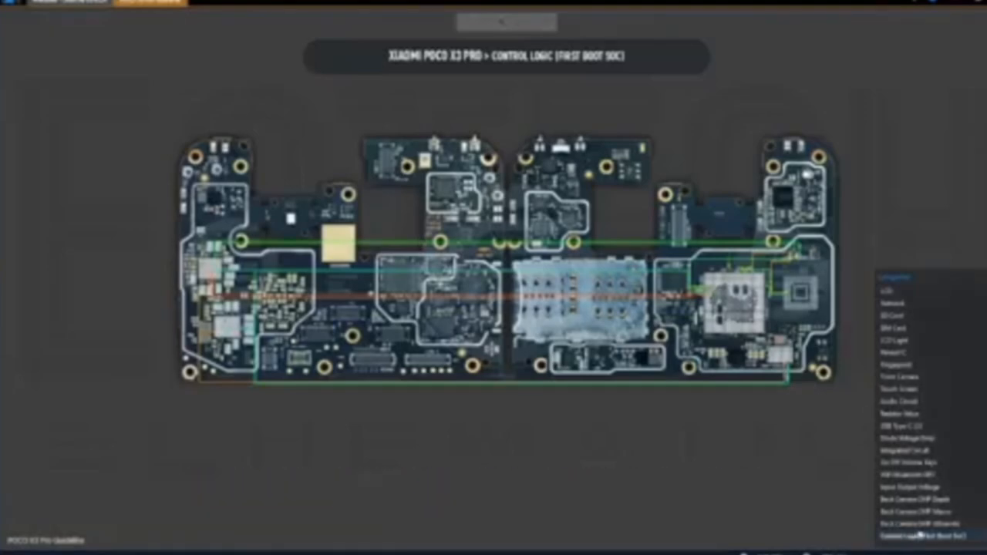
{"action": "left_click", "coordinate": [915, 452]}
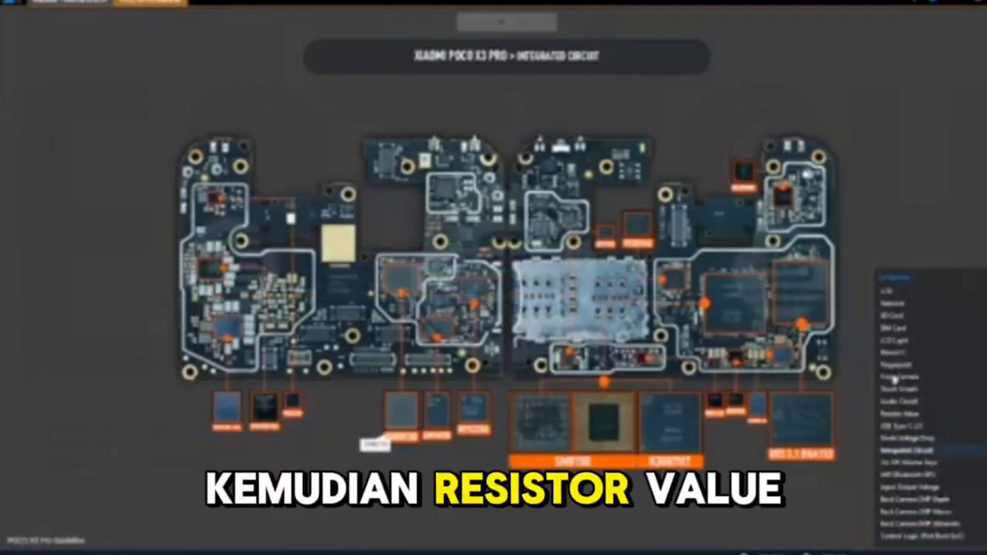
Compare the Resistor Value and Control Logic (First Boot SoC) diagrams in the area around the SoC.
{"action": "left_click", "coordinate": [885, 414]}
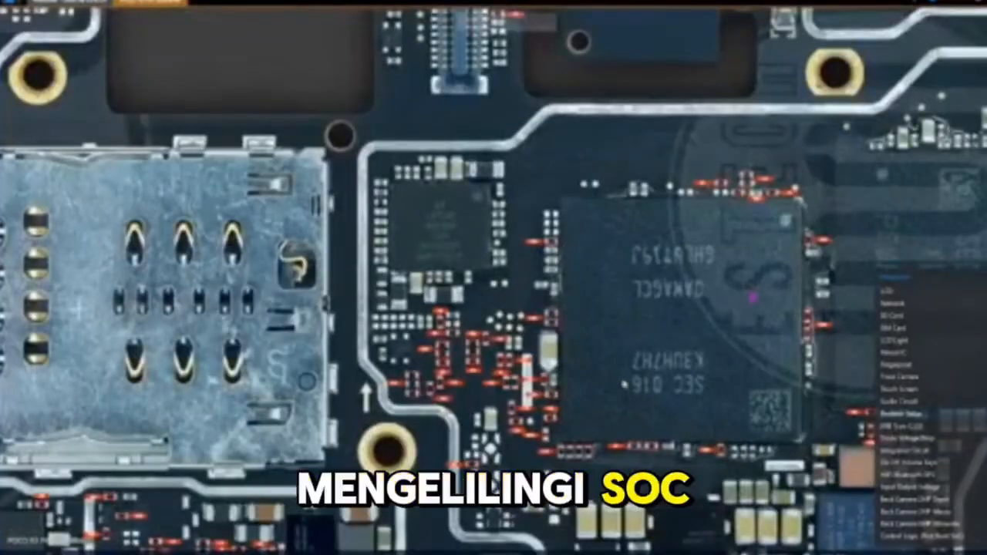
{"action": "left_click", "coordinate": [913, 539]}
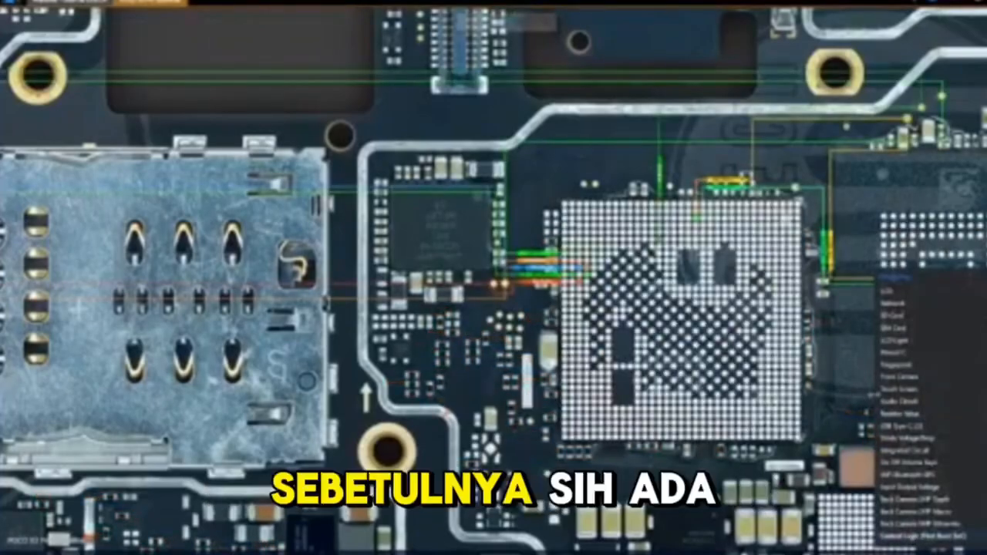
Show the Pinout IC diagram, examine the pads of the SoC and neighbouring chips, and fit the whole board in view.
{"action": "left_click", "coordinate": [905, 353]}
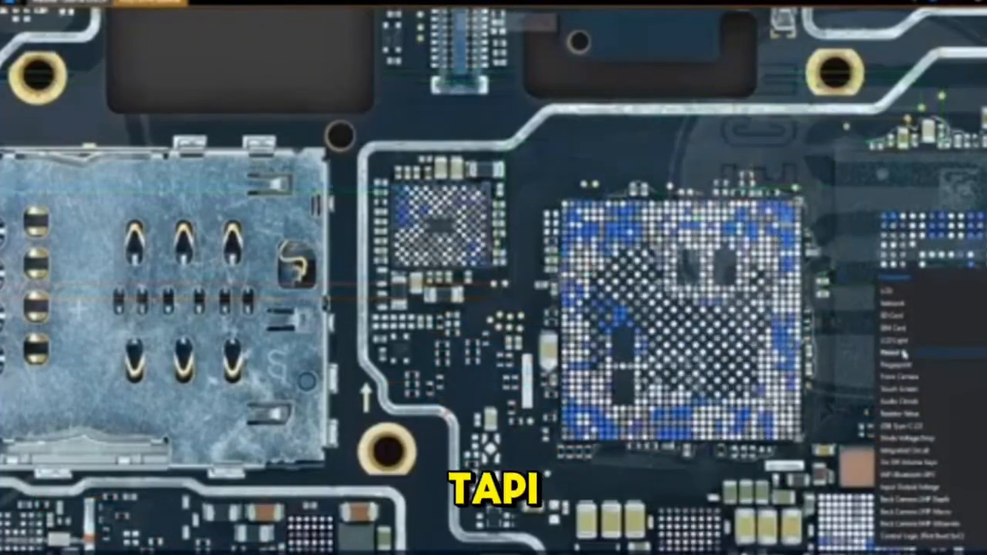
{"action": "scroll", "coordinate": [659, 320], "scroll_direction": "down", "scroll_amount": 1}
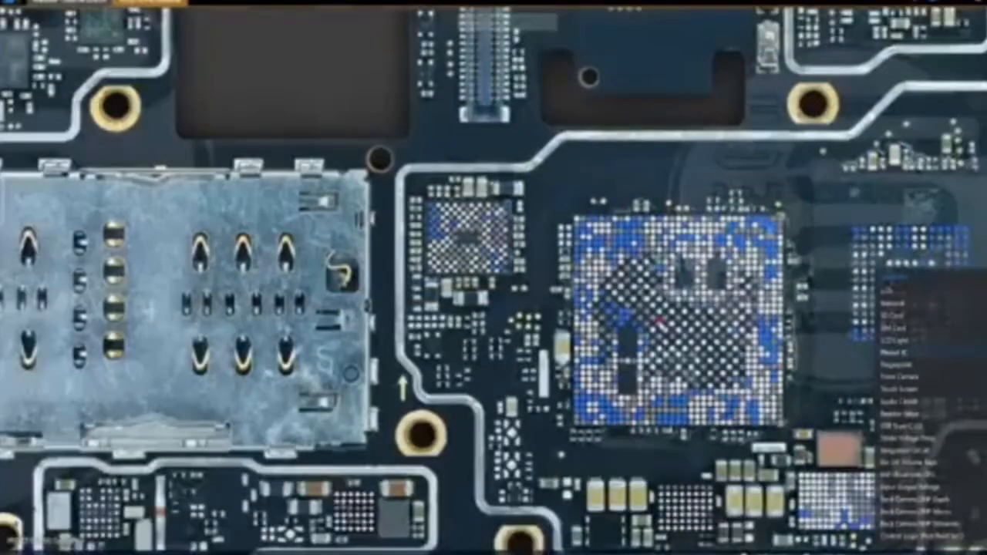
{"action": "scroll", "coordinate": [660, 322], "scroll_direction": "up", "scroll_amount": 3}
{"action": "scroll", "coordinate": [652, 318], "scroll_direction": "down", "scroll_amount": 5}
{"action": "scroll", "coordinate": [643, 316], "scroll_direction": "up", "scroll_amount": 1}
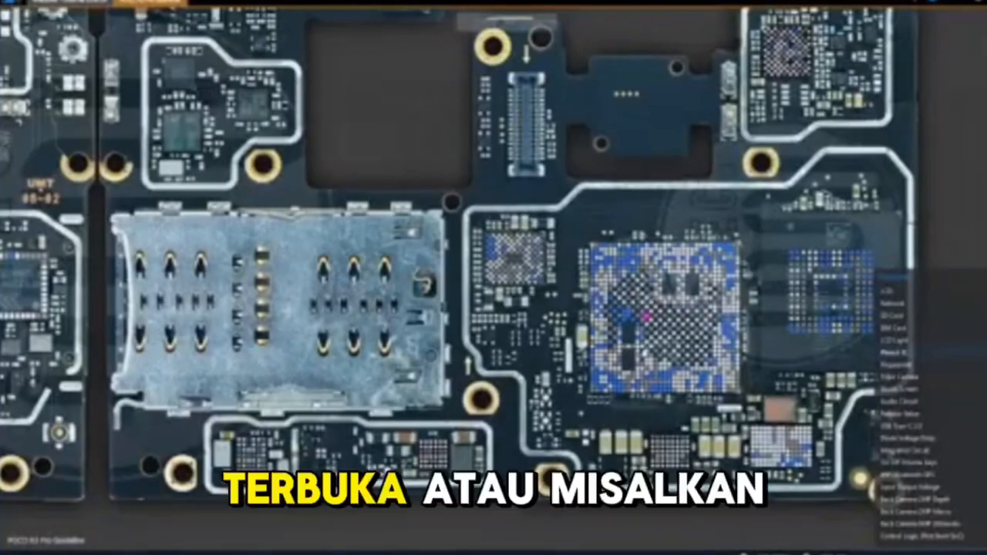
{"action": "scroll", "coordinate": [644, 355], "scroll_direction": "up", "scroll_amount": 1}
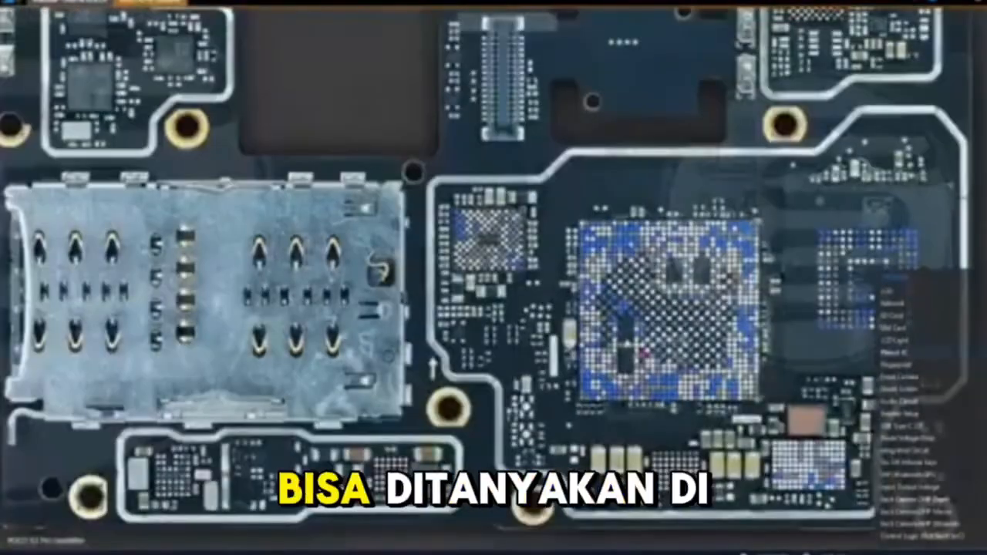
{"action": "scroll", "coordinate": [627, 340], "scroll_direction": "up", "scroll_amount": 2}
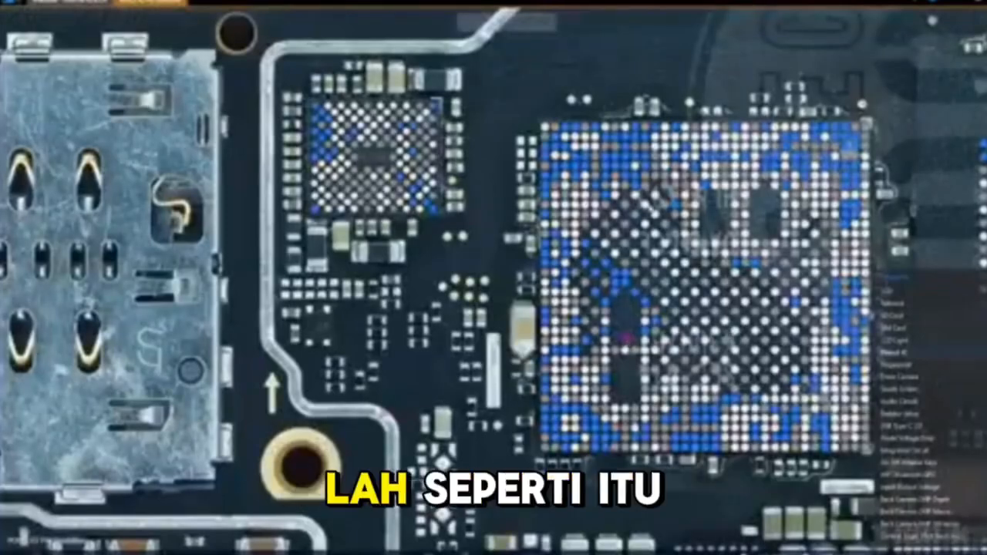
{"action": "left_click", "coordinate": [500, 21]}
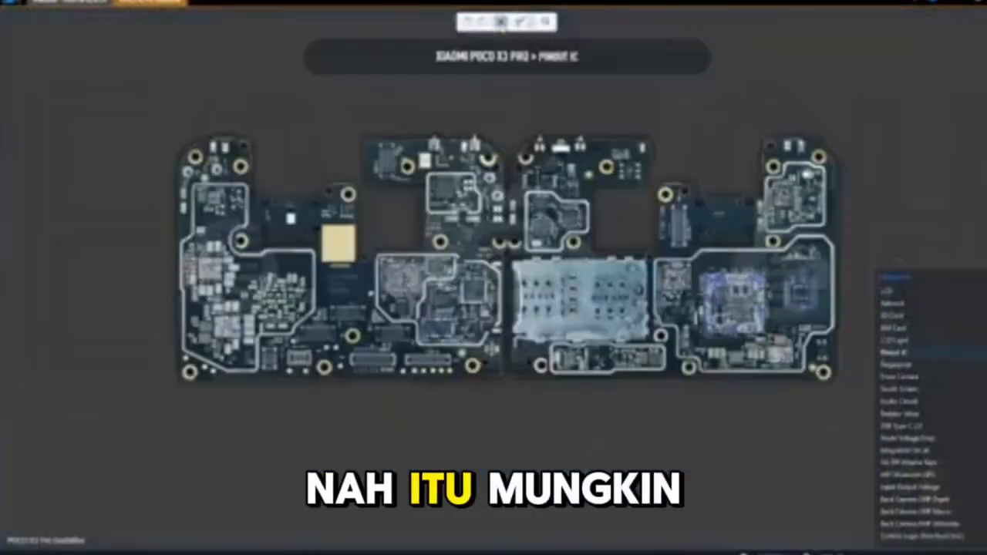